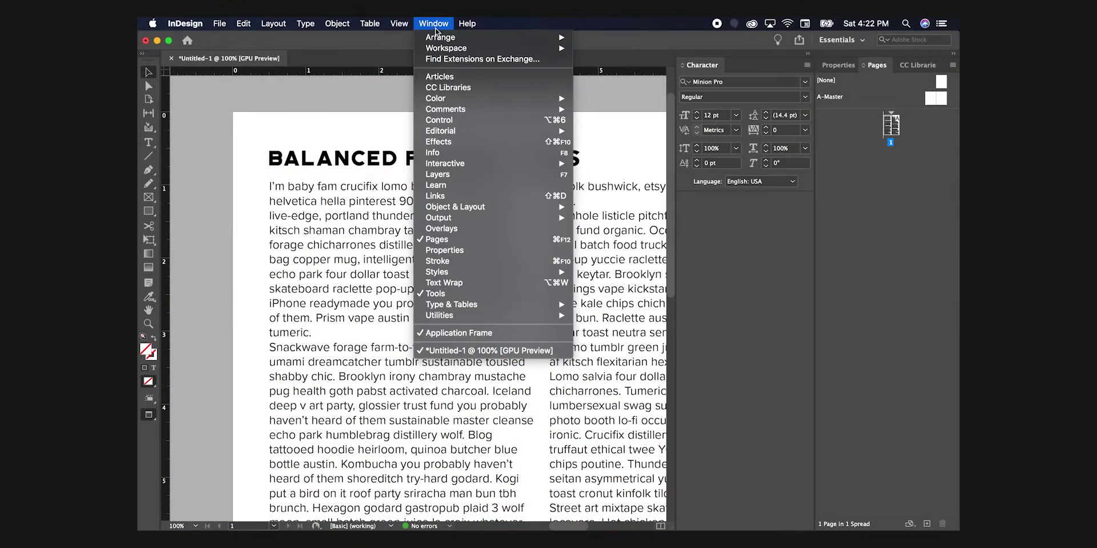
Select all the body text and apply Balance Ragged Lines from the Paragraph panel menu
mouse_move(536, 301)
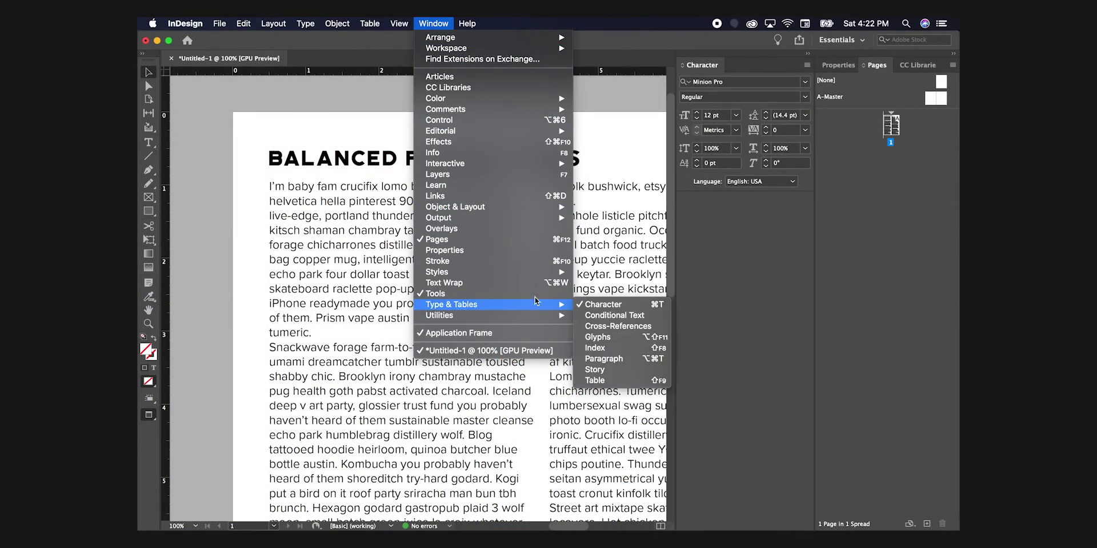
left_click(611, 359)
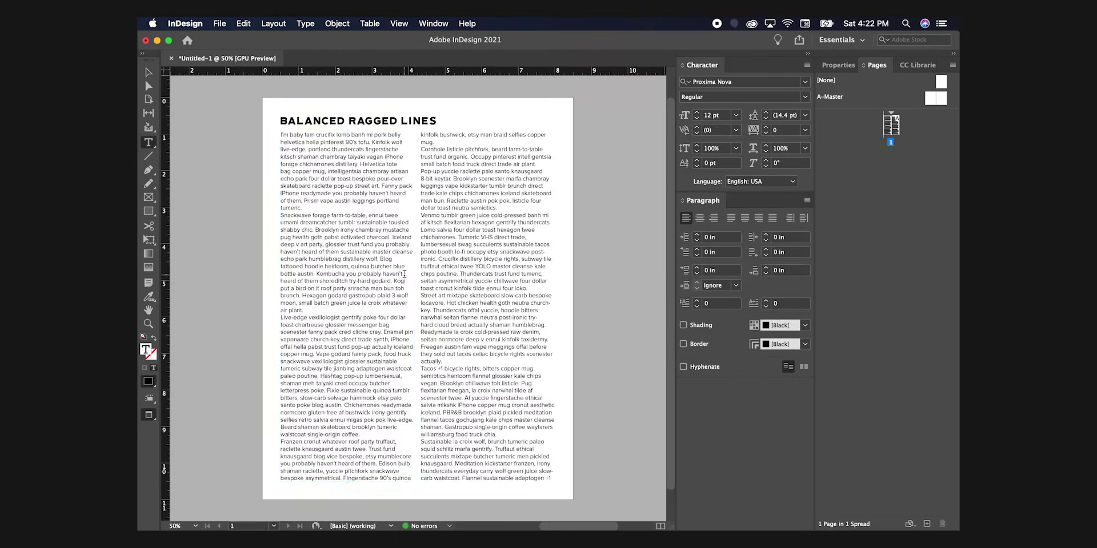
key("super+a")
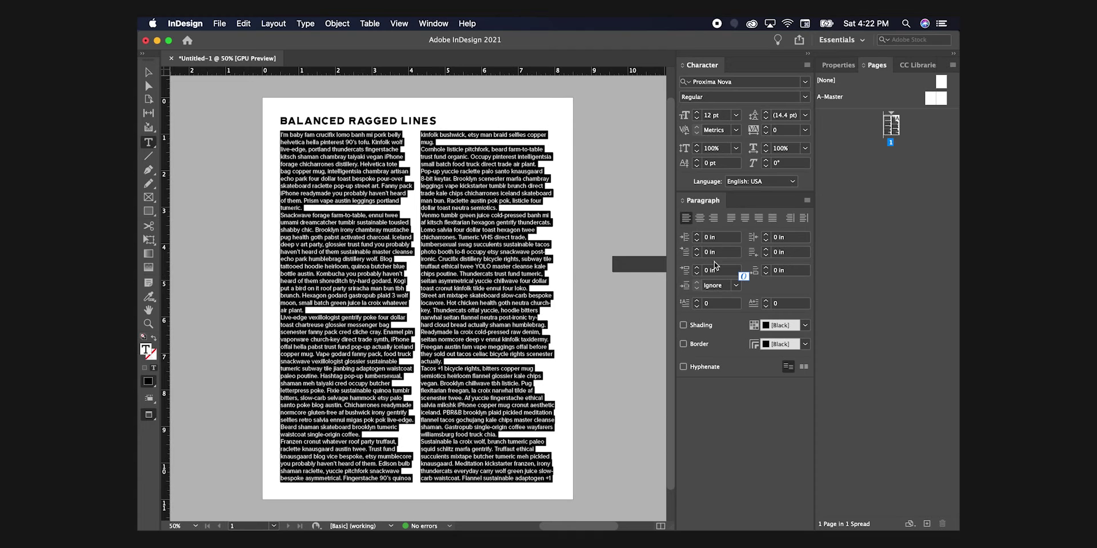
left_click(807, 203)
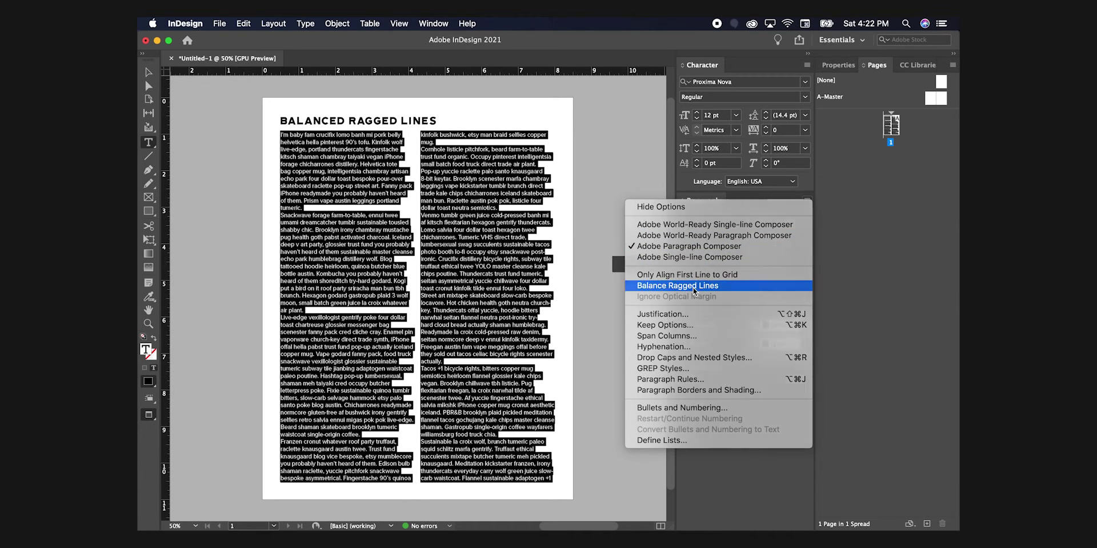
left_click(693, 292)
left_click(147, 75)
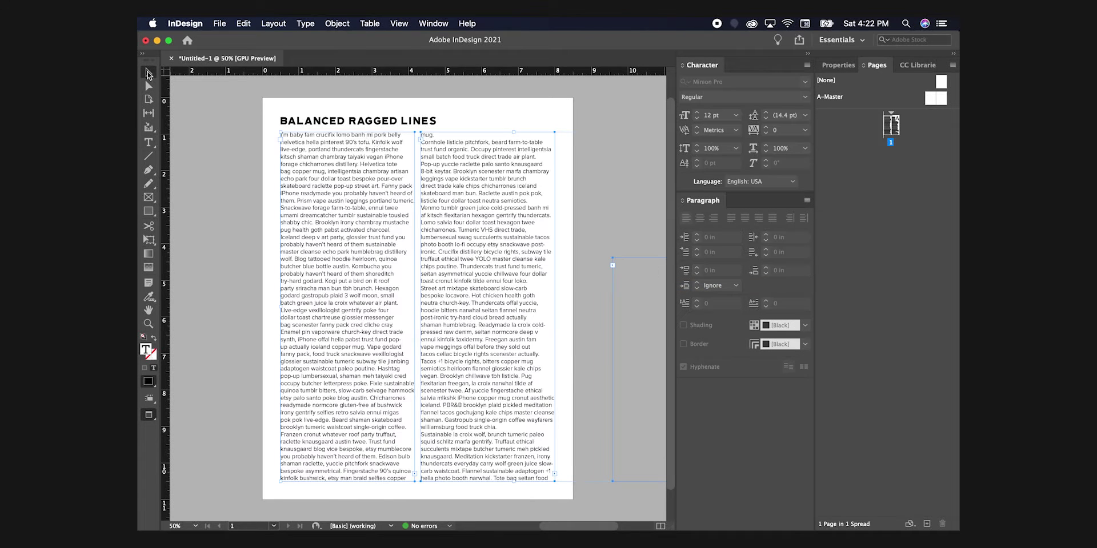
Reselect all the body text and switch Hyphenate off in Hyphenation Settings
double_click(395, 435)
key("super+a")
left_click(807, 201)
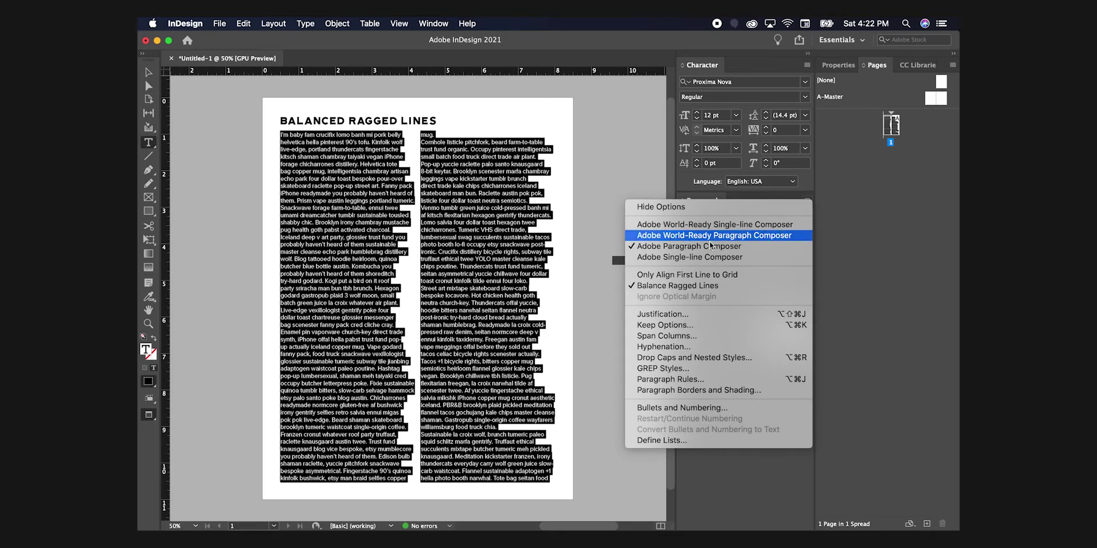
left_click(679, 347)
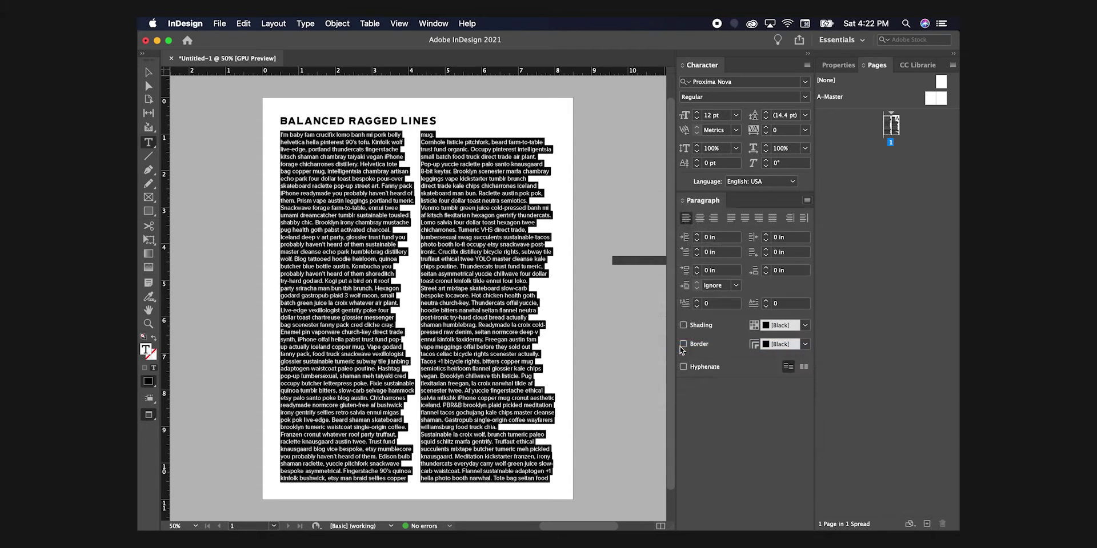
left_click(427, 196)
left_click(427, 195)
left_click(651, 197)
Open the font family dropdown in the Character panel
left_click(805, 82)
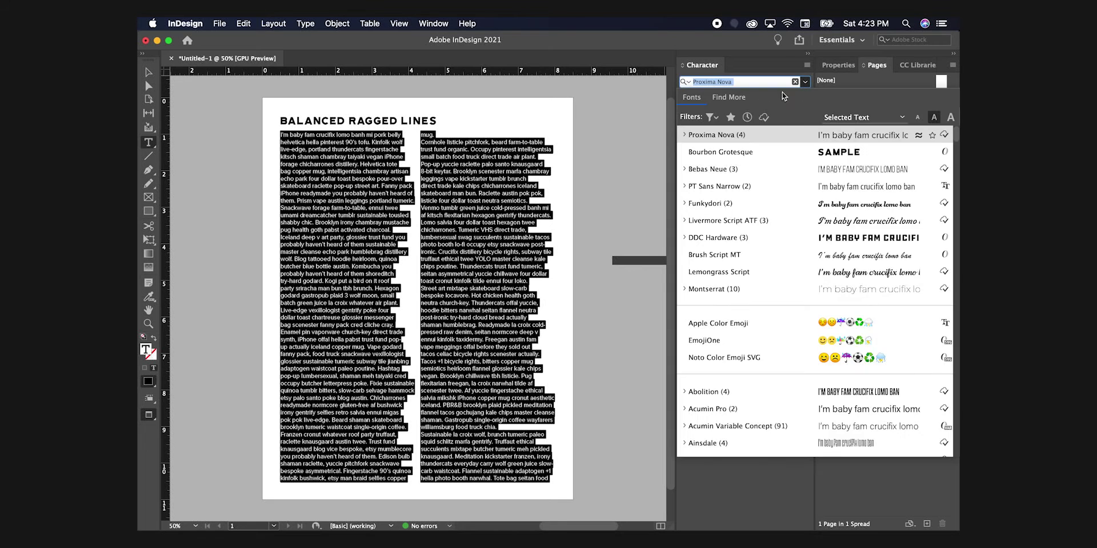
Keep Proxima Nova and set the body text to 10 pt with 14 pt leading
left_click(733, 136)
left_click(697, 118)
left_click(696, 119)
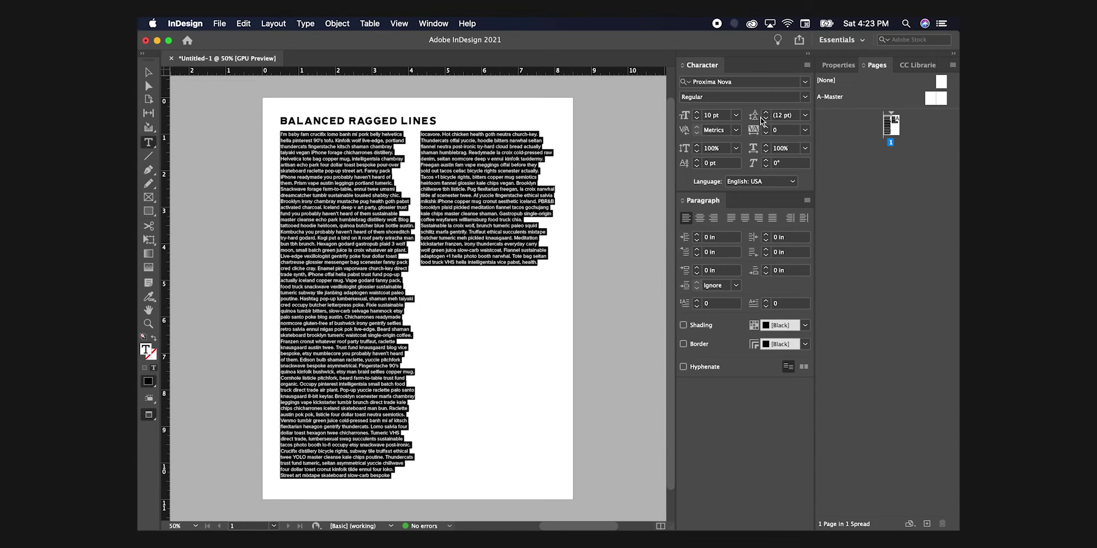
left_click(766, 112)
left_click(765, 112)
key("Escape")
Create a new paragraph style from the text in Paragraph Styles and name it 'Body Copy'
left_click(433, 23)
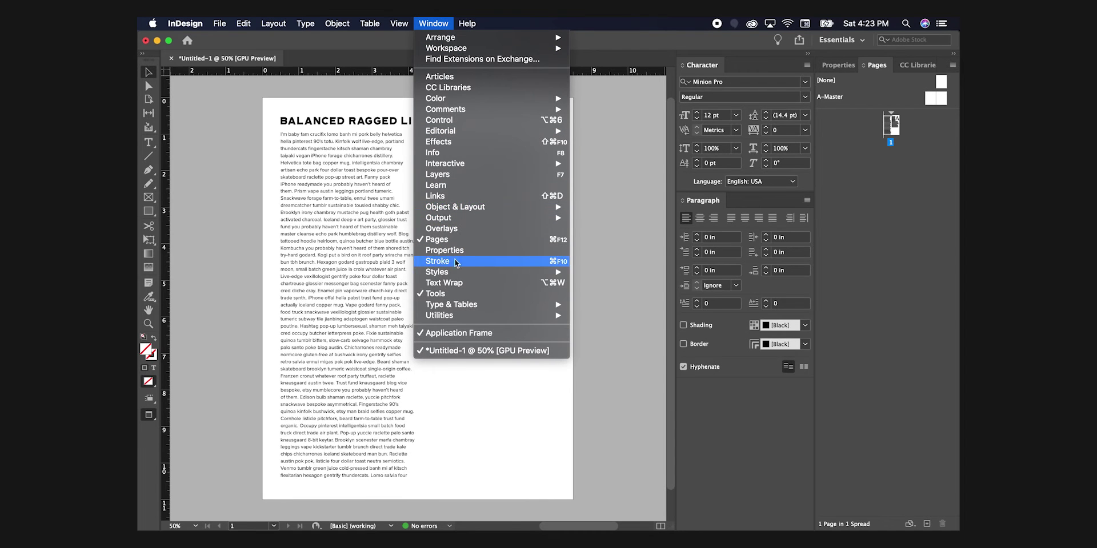
mouse_move(454, 272)
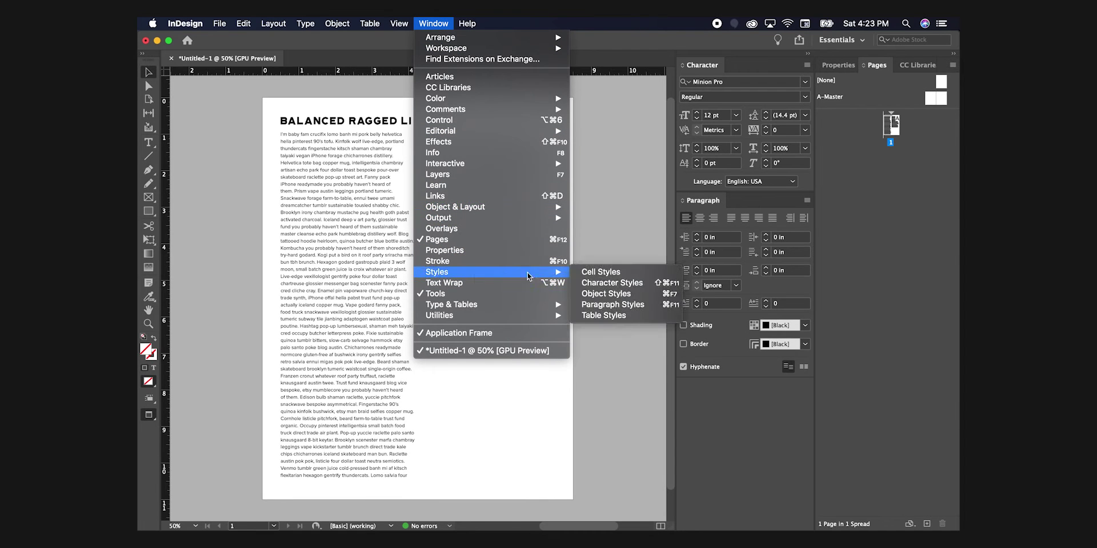
left_click(599, 307)
left_click_drag(552, 252, 672, 374)
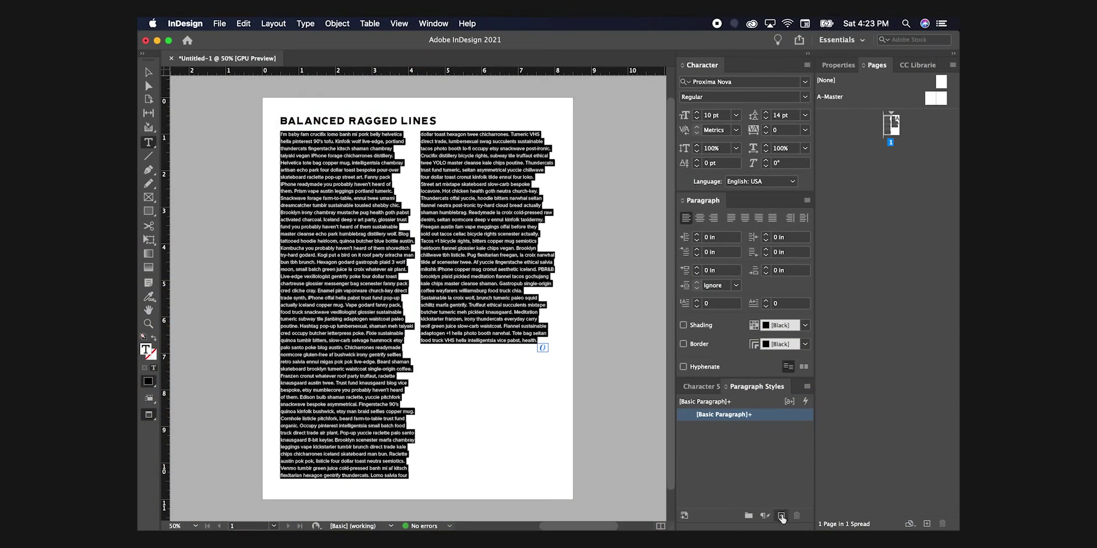
left_click(781, 516)
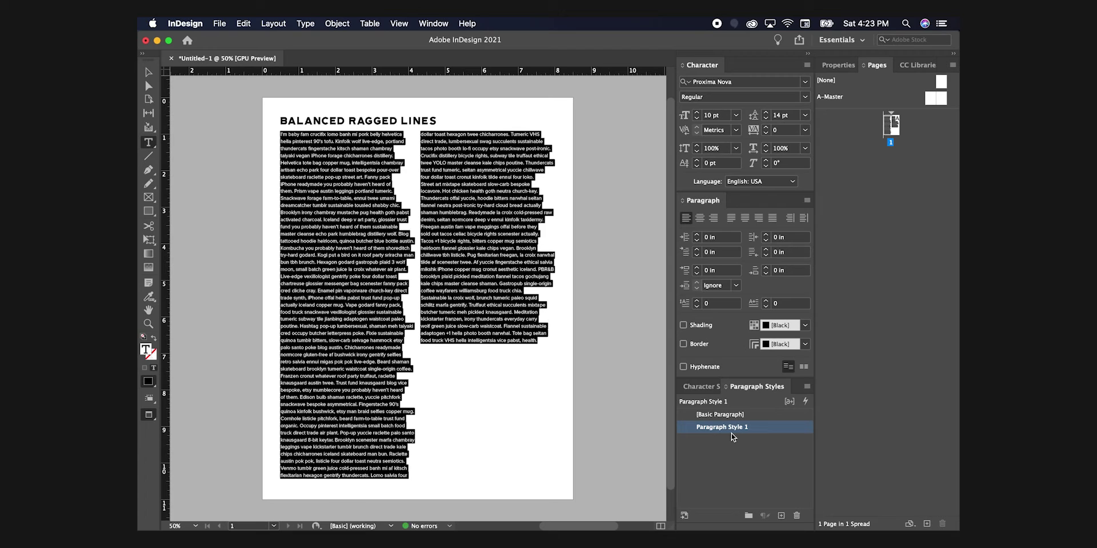
left_click(737, 429)
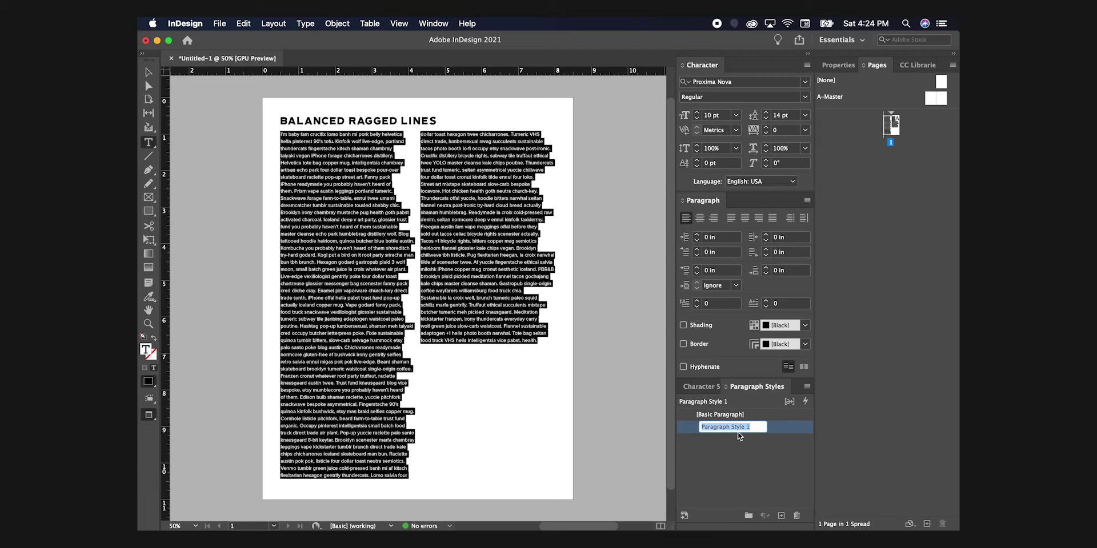
type("Body Copy")
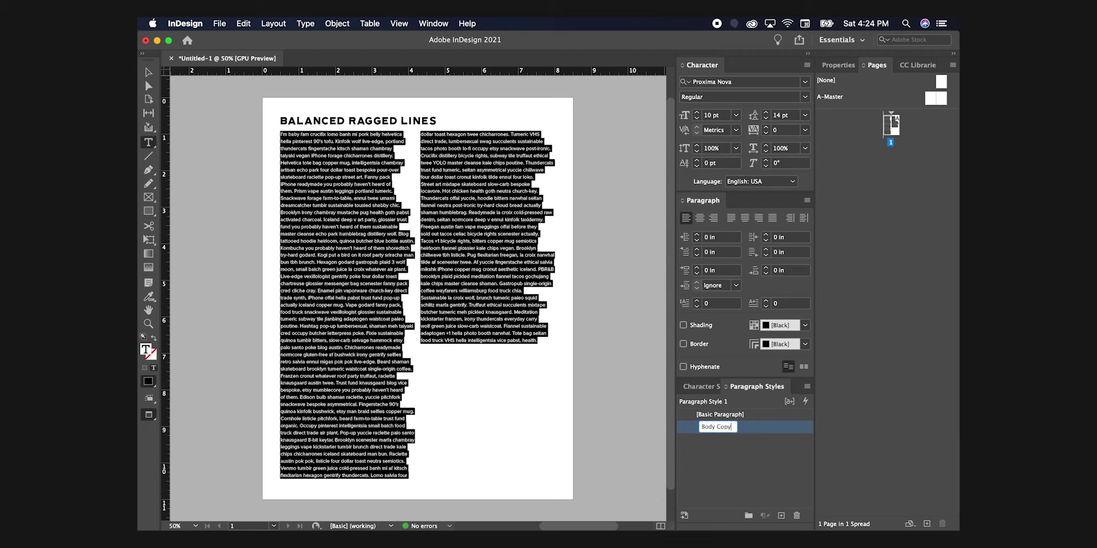
left_click(742, 459)
double_click(742, 429)
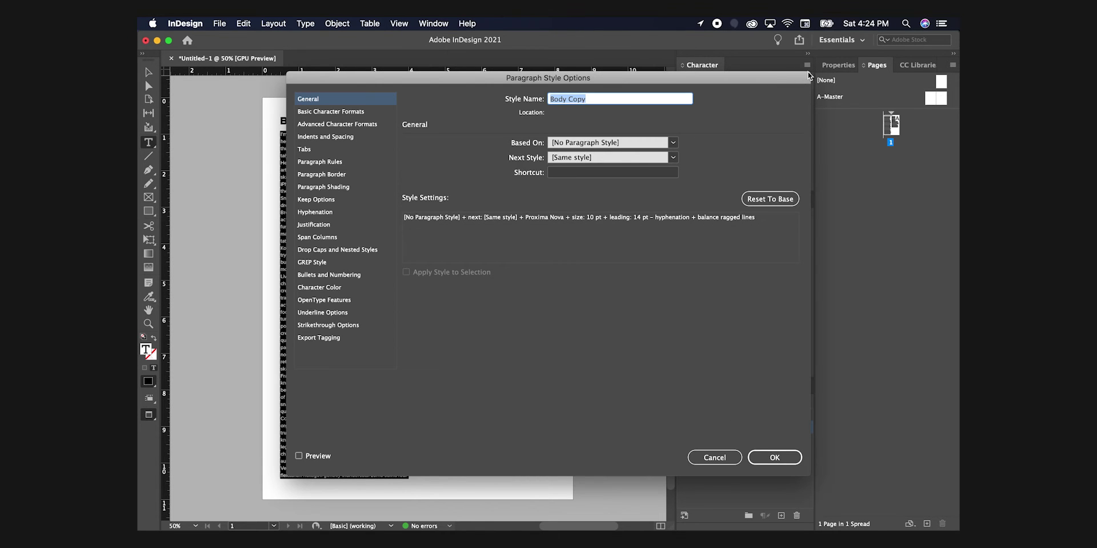
In Body Copy's options, set Space After to 0.0625 in and leave hyphenation unchecked
left_click_drag(809, 77, 957, 99)
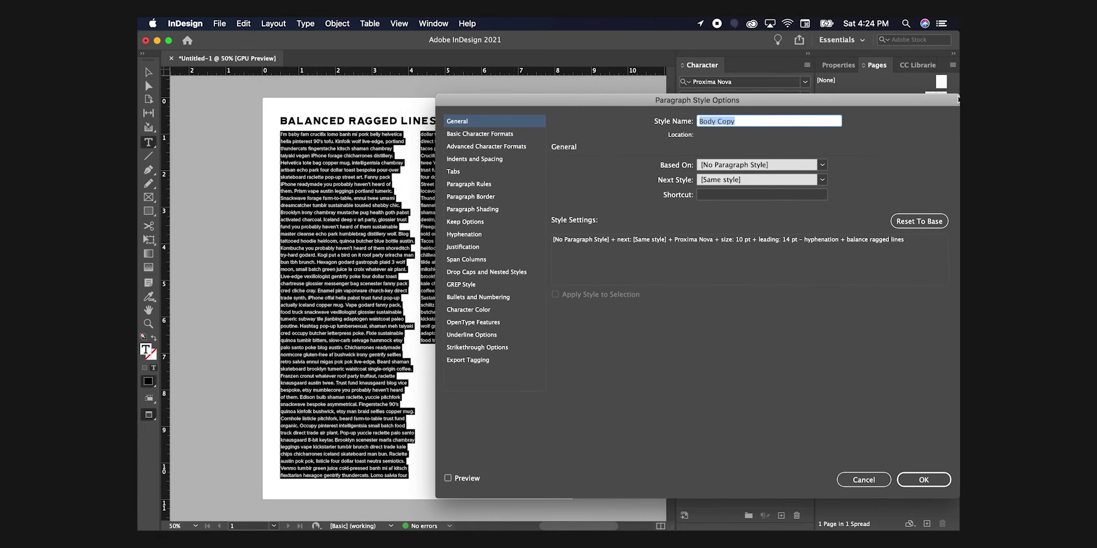
left_click(477, 160)
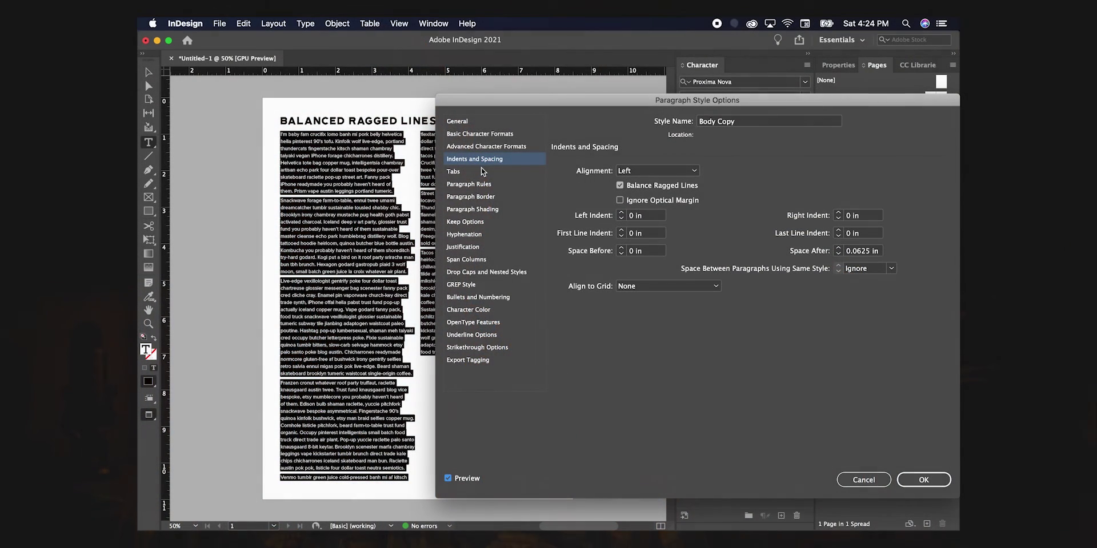
left_click(620, 185)
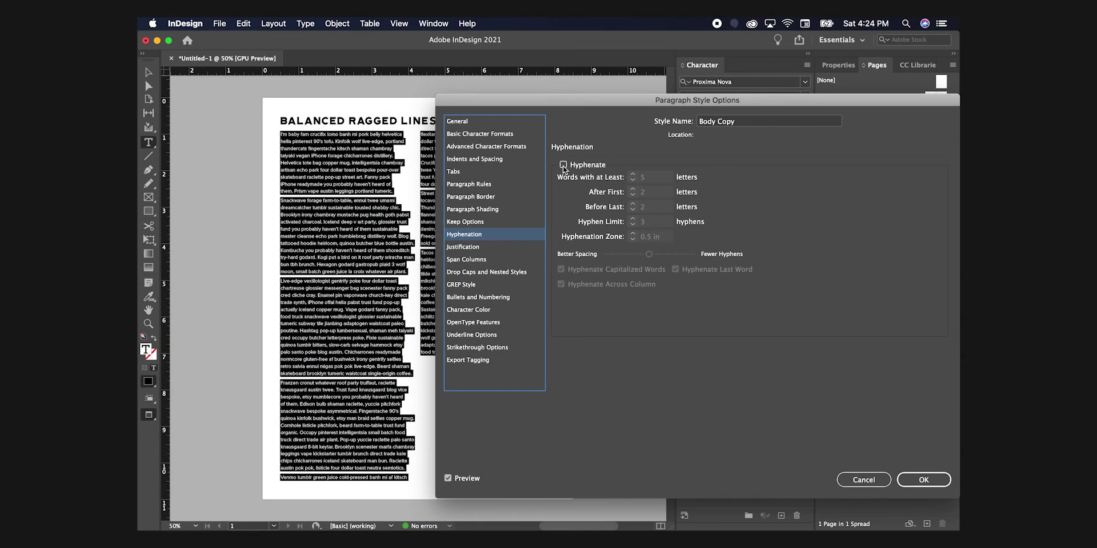
left_click(563, 166)
left_click(563, 165)
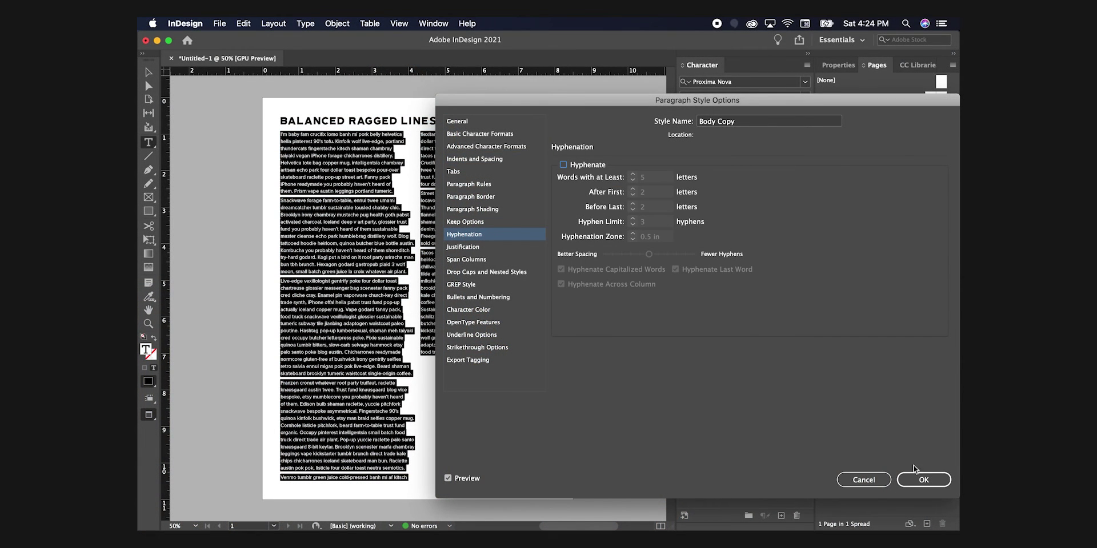
left_click(923, 478)
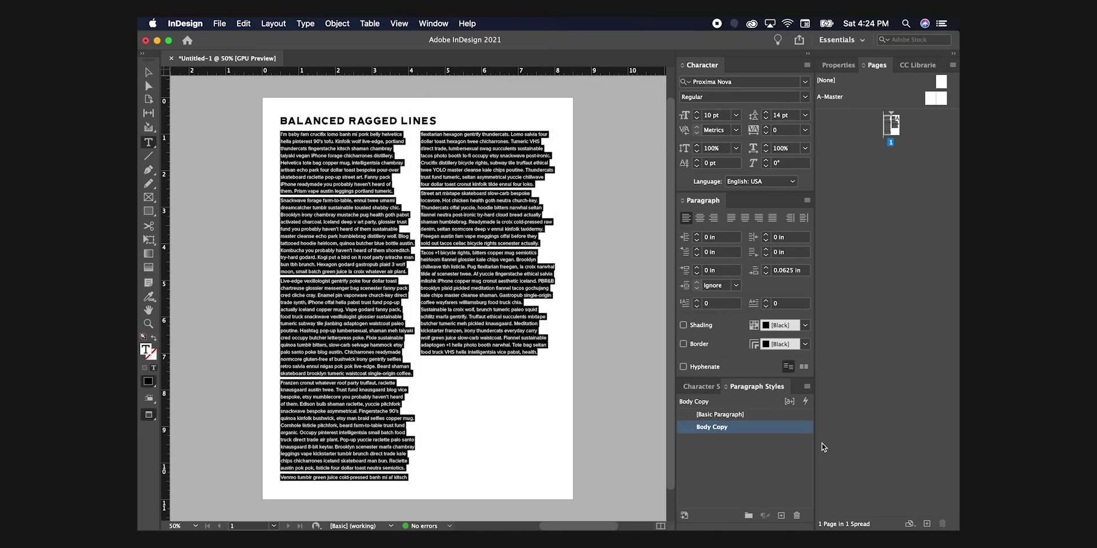
left_click(500, 314)
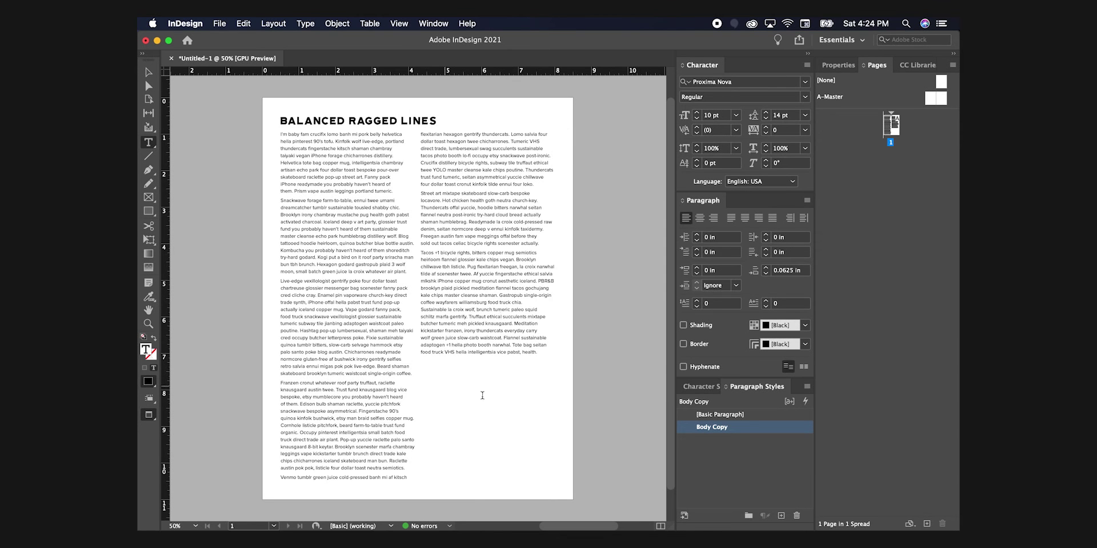